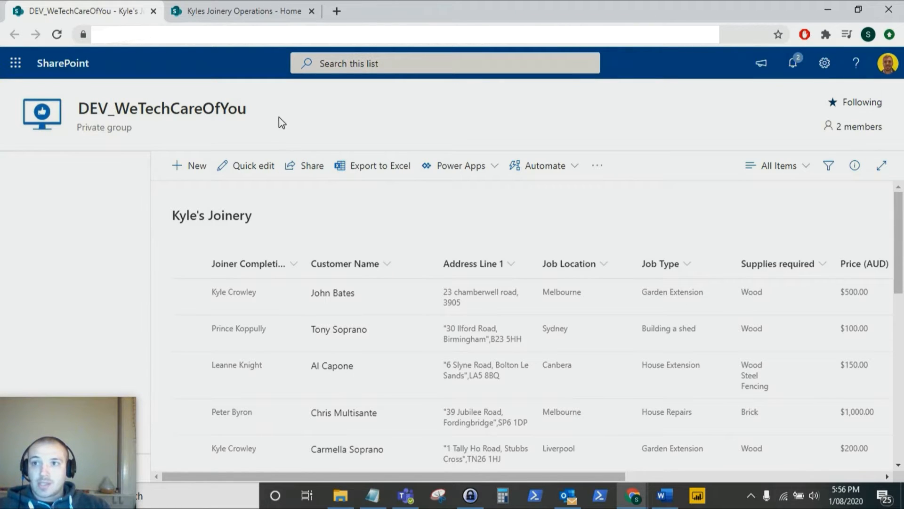
Step: Open the Power BI downloads page at powerbi.microsoft.com/en-us/downloads/ and look over the available tools
key(alt+Tab)
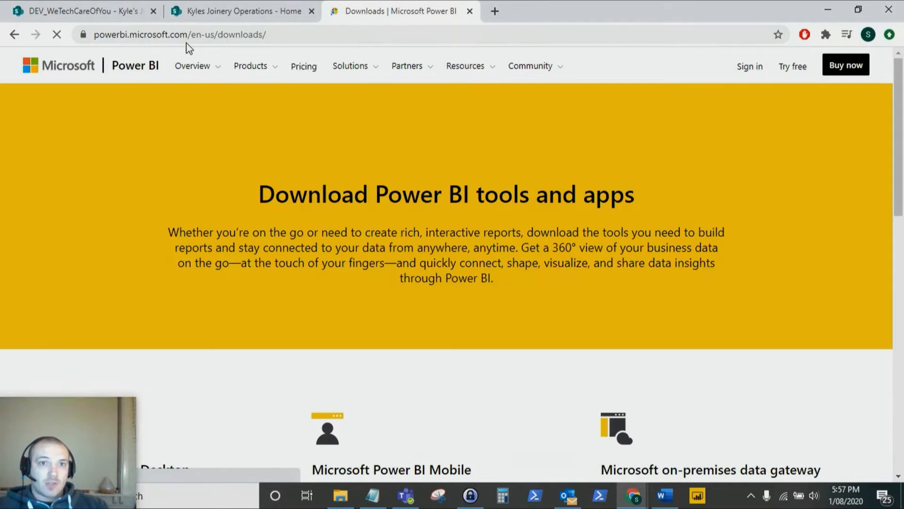
click(283, 34)
drag(228, 32, 271, 33)
click(249, 34)
click(320, 35)
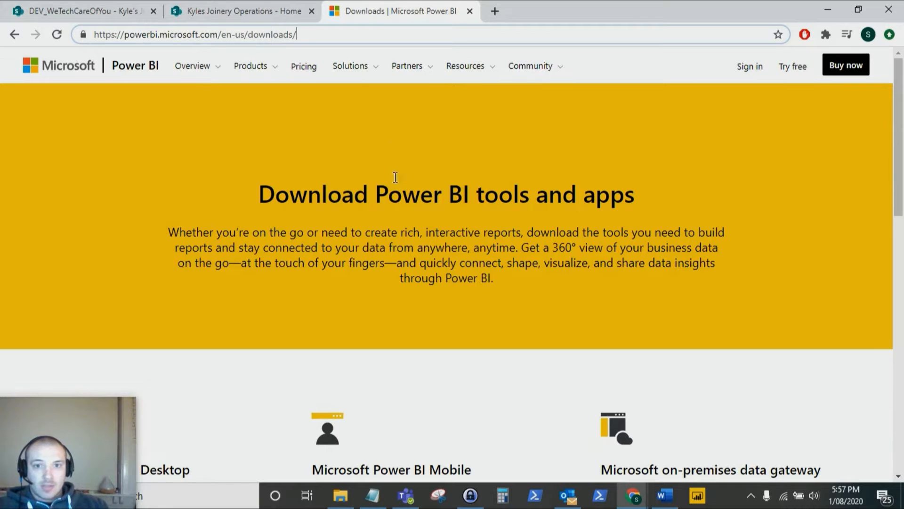
scroll(396, 177, down, 5)
scroll(447, 210, up, 5)
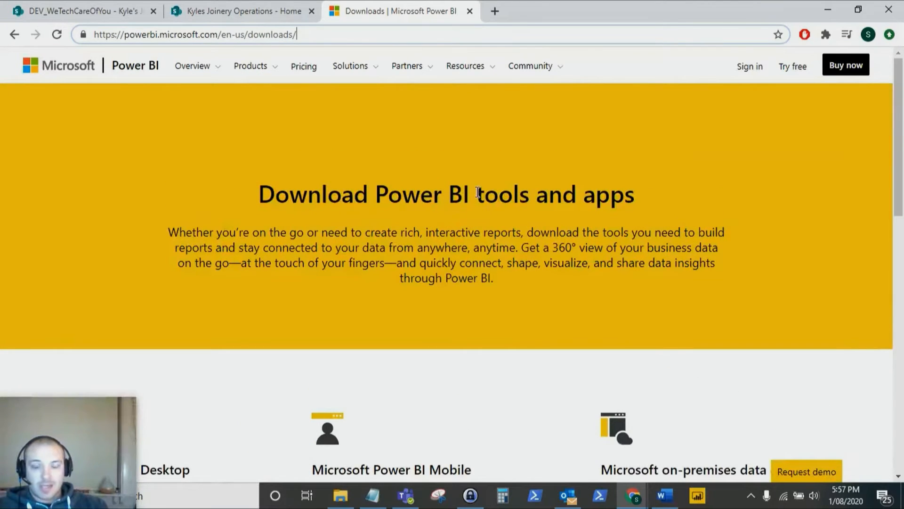
Step: Switch to Power BI Desktop and start a new data connection of type SharePoint Online List
click(697, 498)
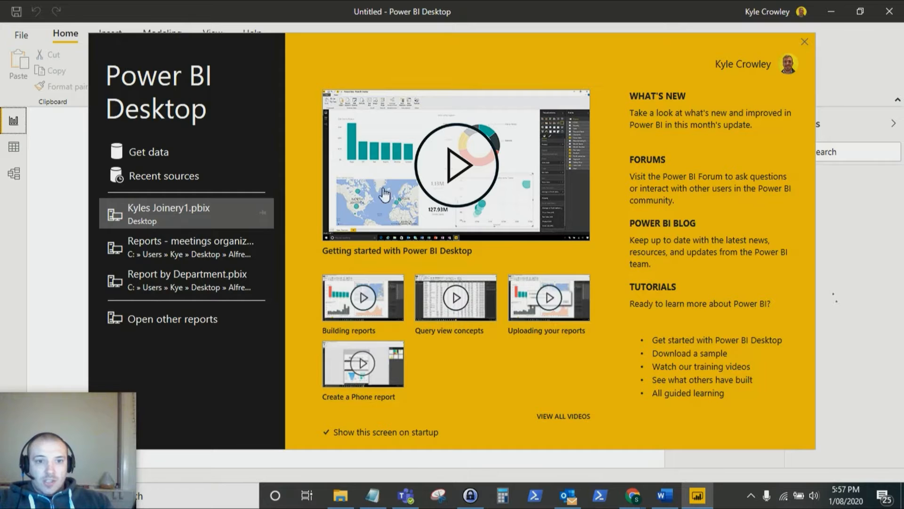
click(151, 151)
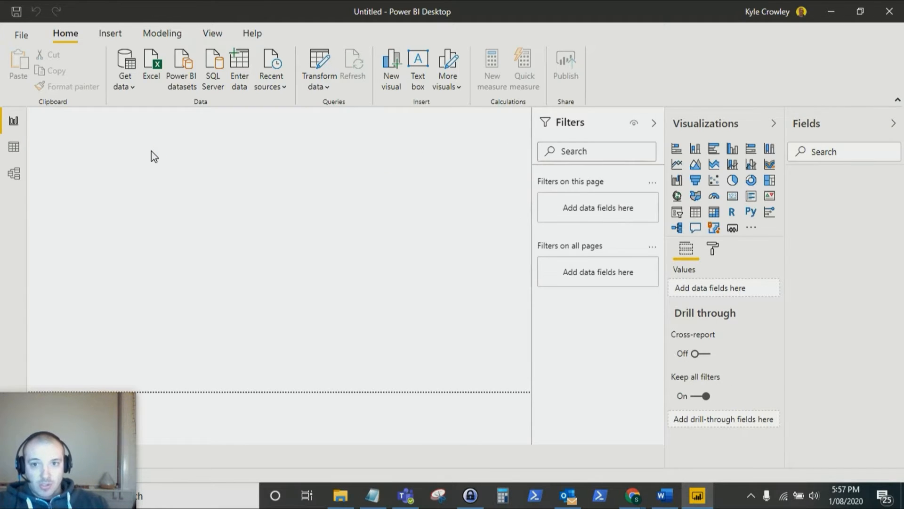
click(133, 89)
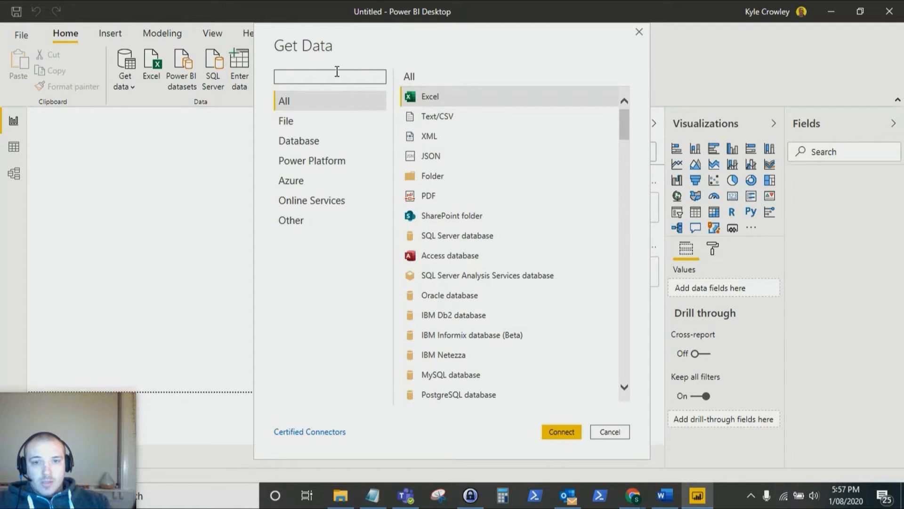
text(sharepoint online)
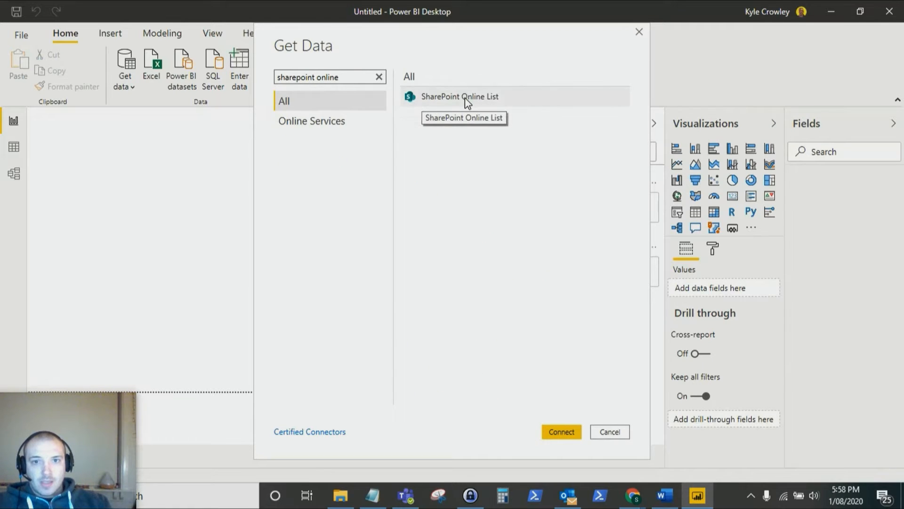
click(465, 98)
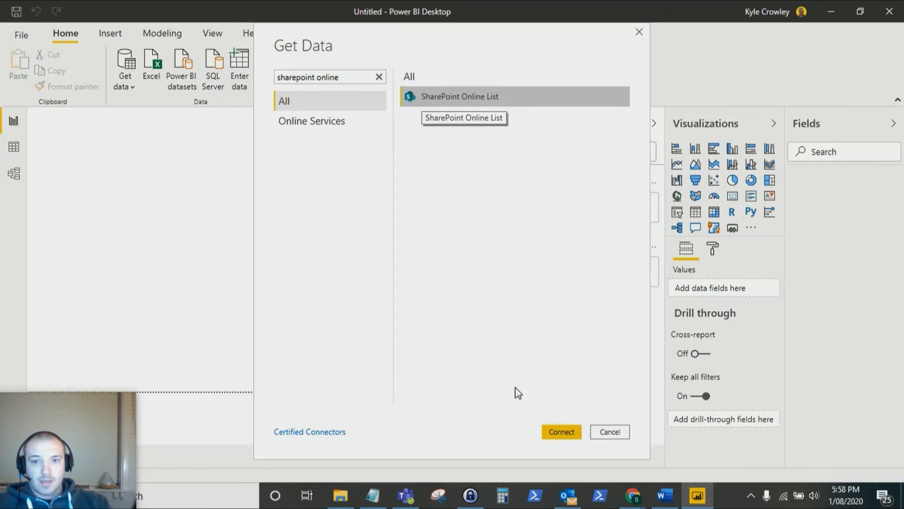
click(565, 431)
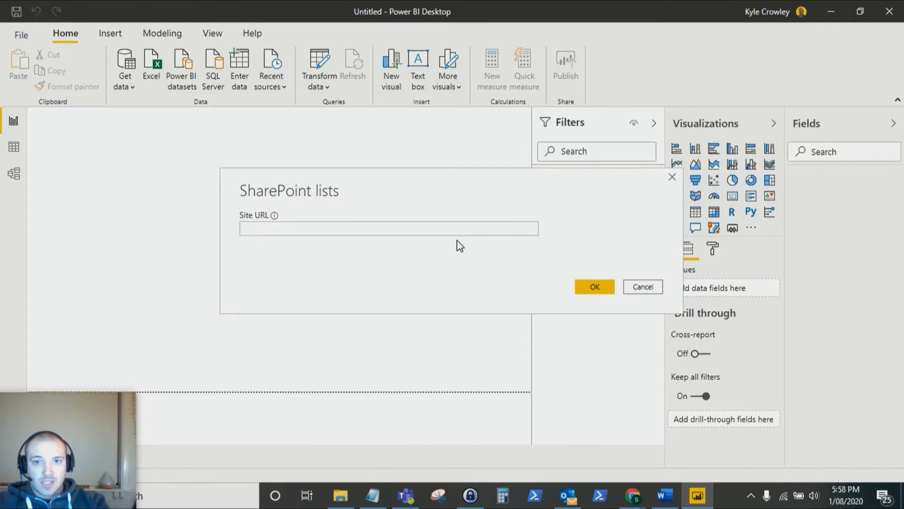
key(alt+Tab)
key(alt+Tab)
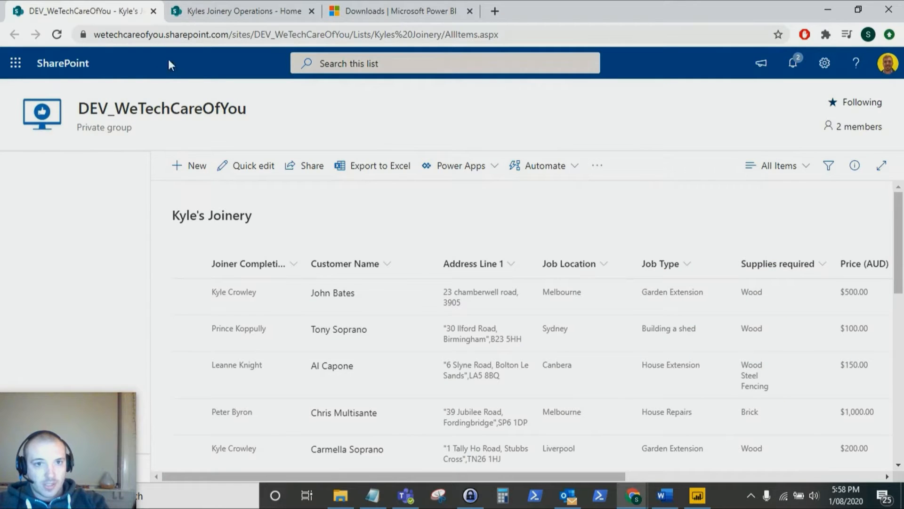
drag(351, 34, 69, 38)
key(ctrl+c)
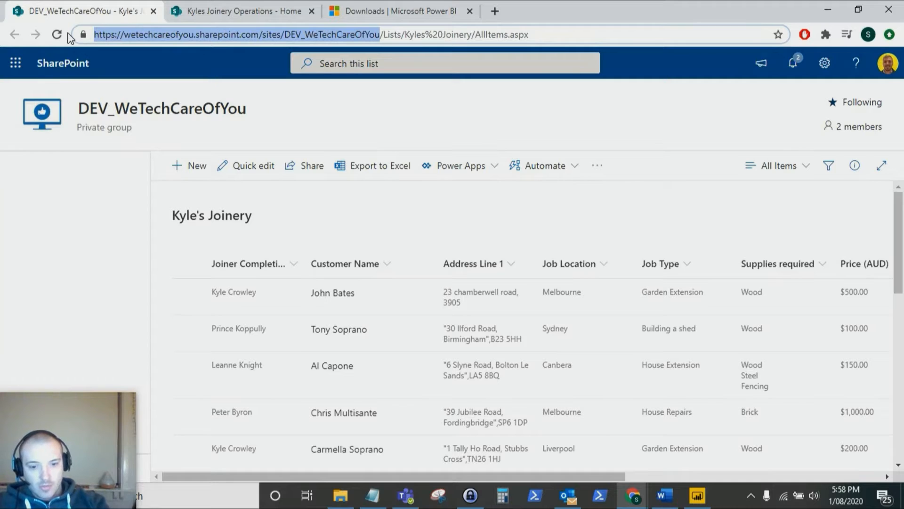
click(697, 495)
key(ctrl+v)
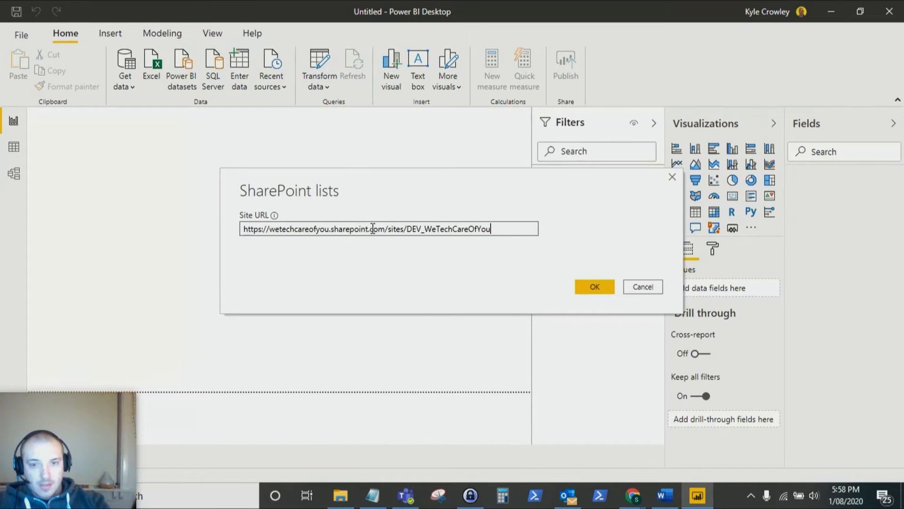
click(597, 289)
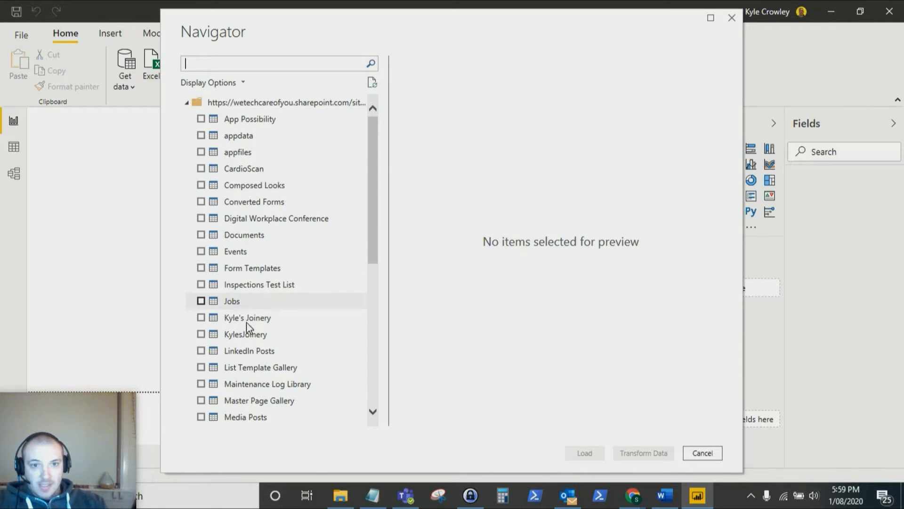
Step: Select the Kyle's Joinery list, check its job columns in the preview, and load it into the report
click(201, 319)
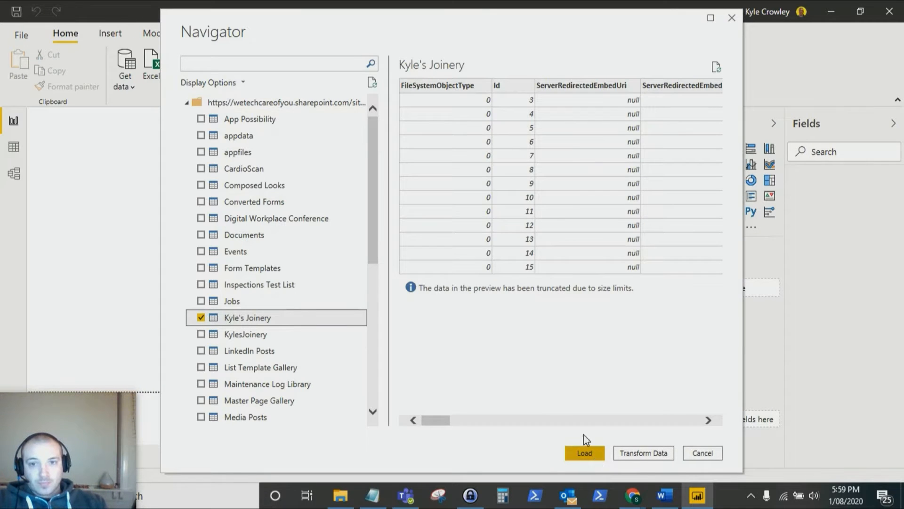
drag(444, 424, 496, 423)
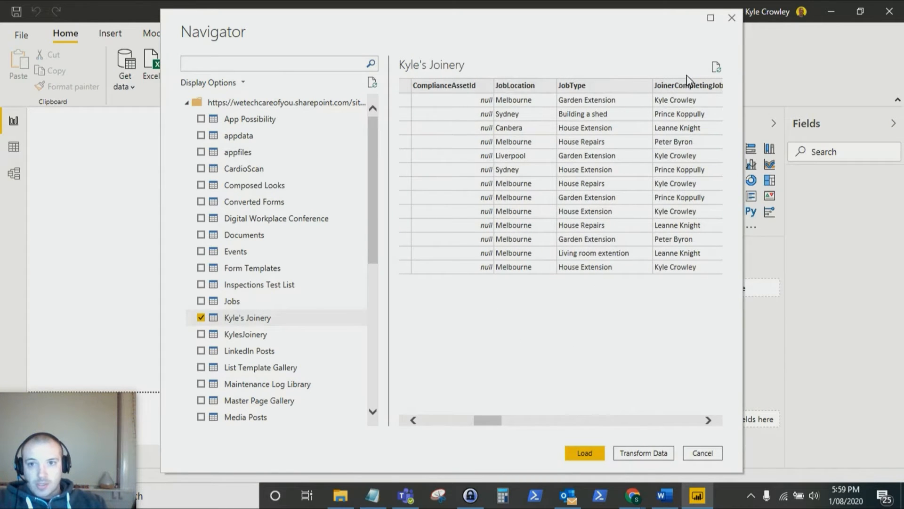
click(586, 453)
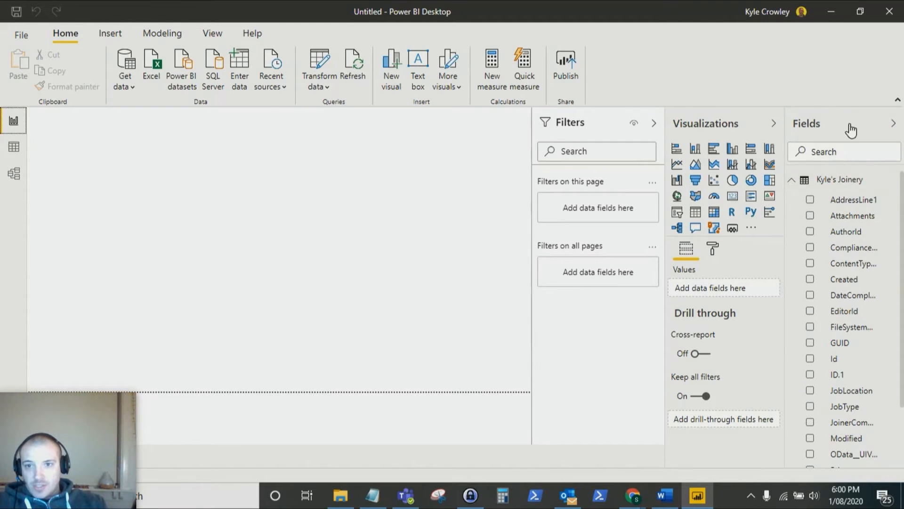
Step: Add a stacked bar chart enlarged to nearly fill the report page, and collapse the Filters pane
scroll(851, 415, down, 3)
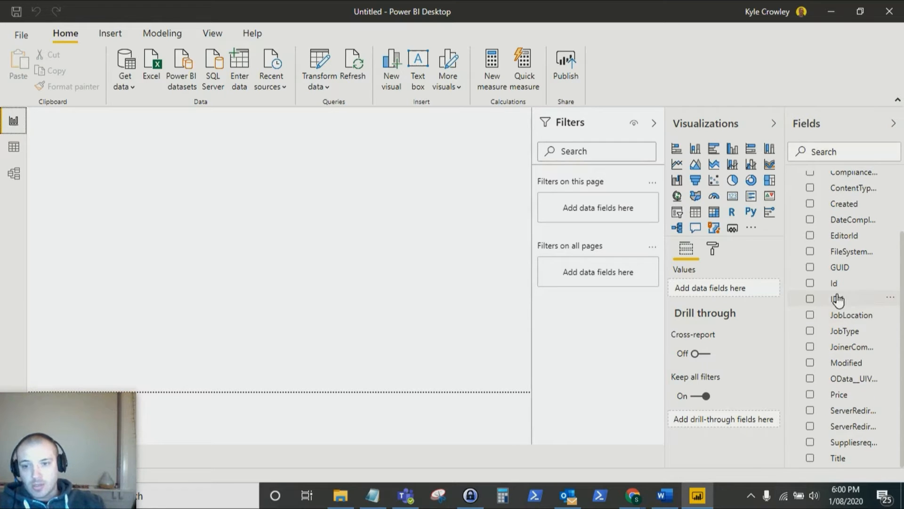
scroll(848, 306, up, 3)
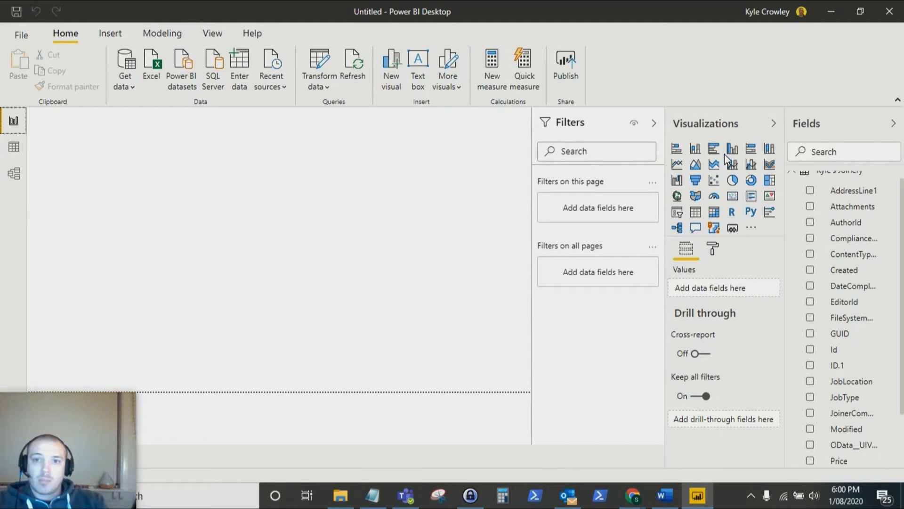
click(678, 149)
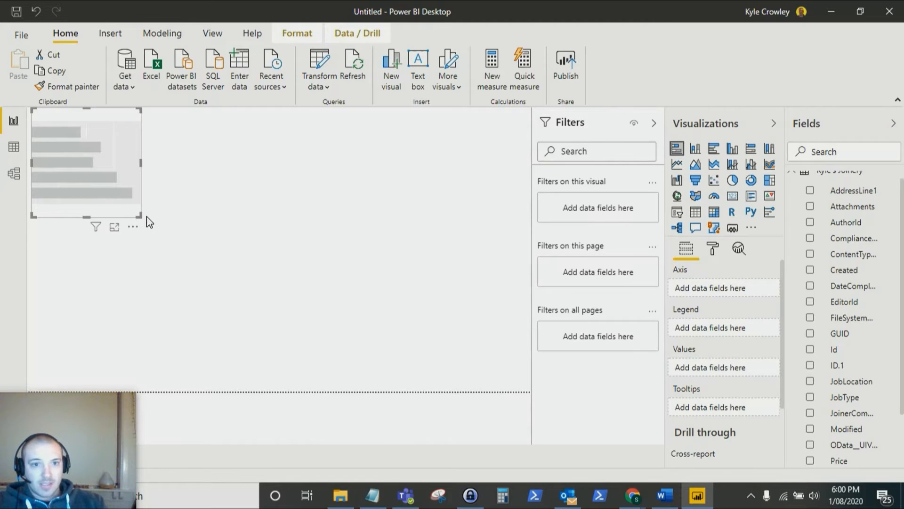
drag(141, 216, 522, 381)
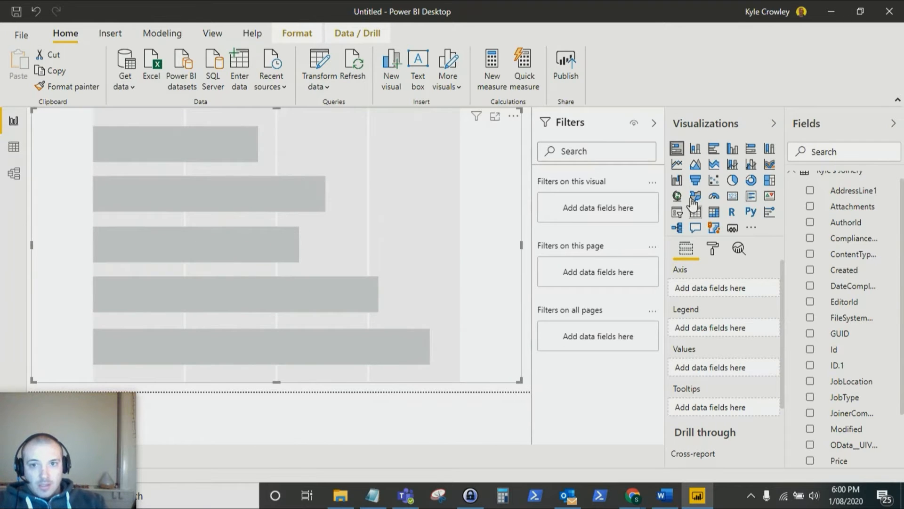
click(654, 123)
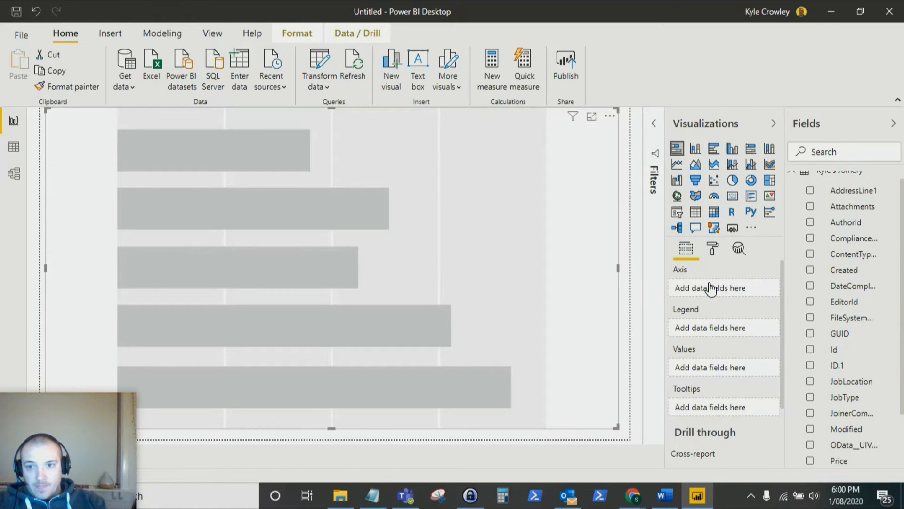
Step: Assign JobLocation to the chart's axis, JoinerCompletingJob to its legend and the count of Id to its values
drag(709, 288, 710, 288)
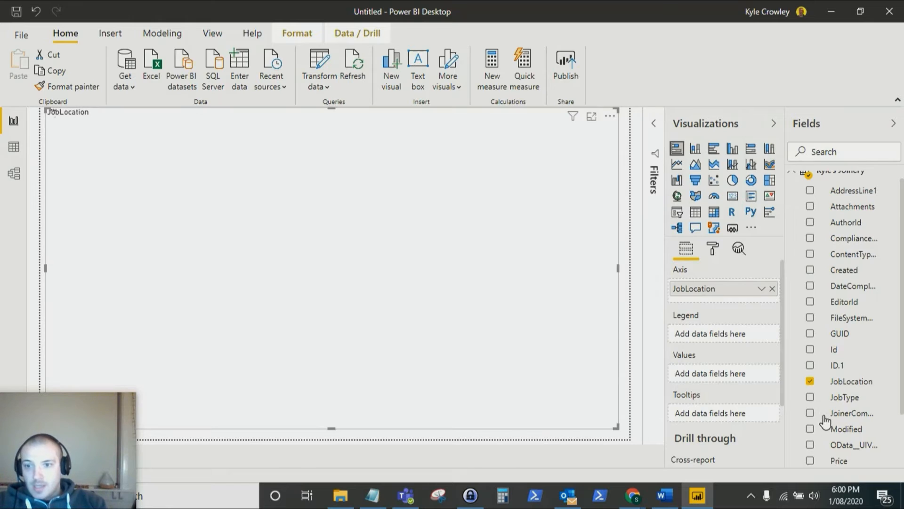
drag(848, 414, 712, 339)
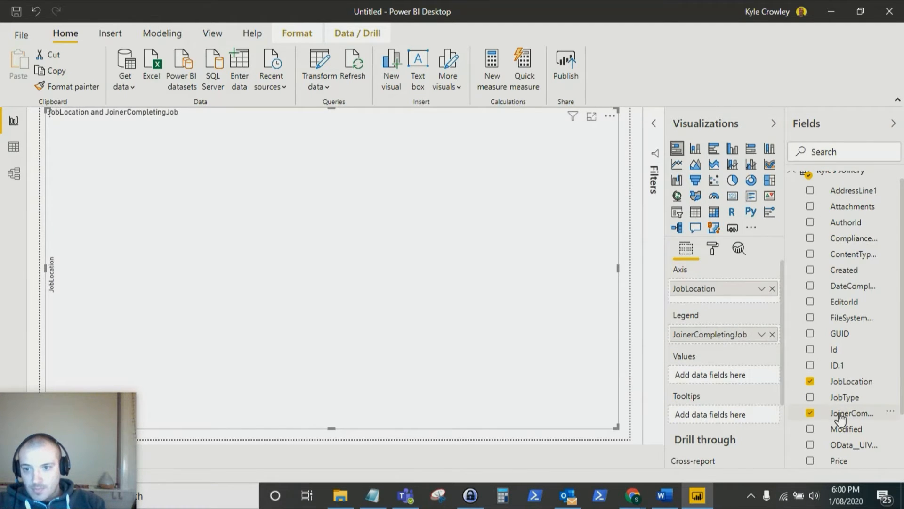
drag(836, 351, 705, 372)
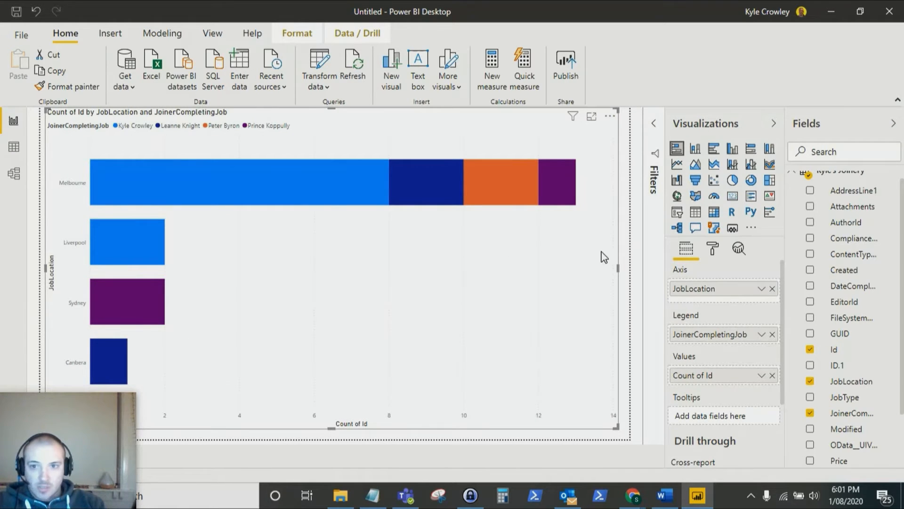
Step: Find the chart's text size formatting options and set the legend text size to 16 pt
click(714, 250)
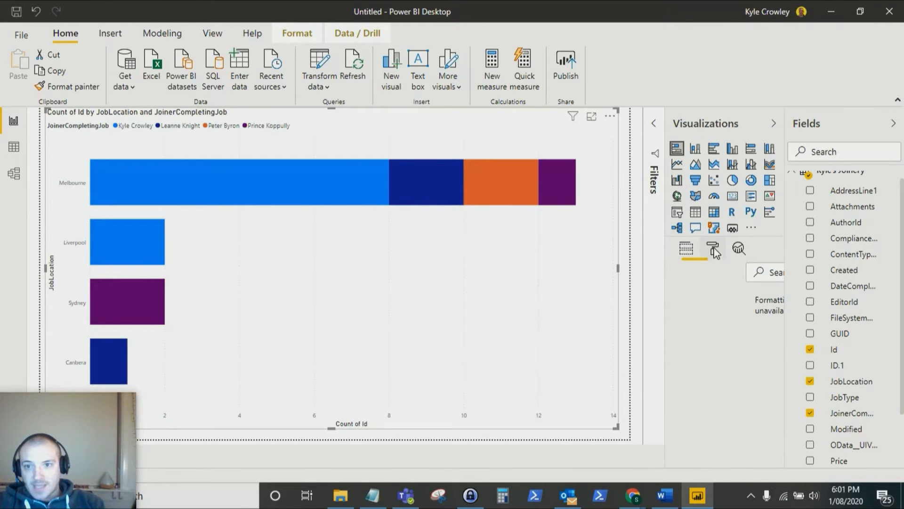
click(713, 275)
text(text size)
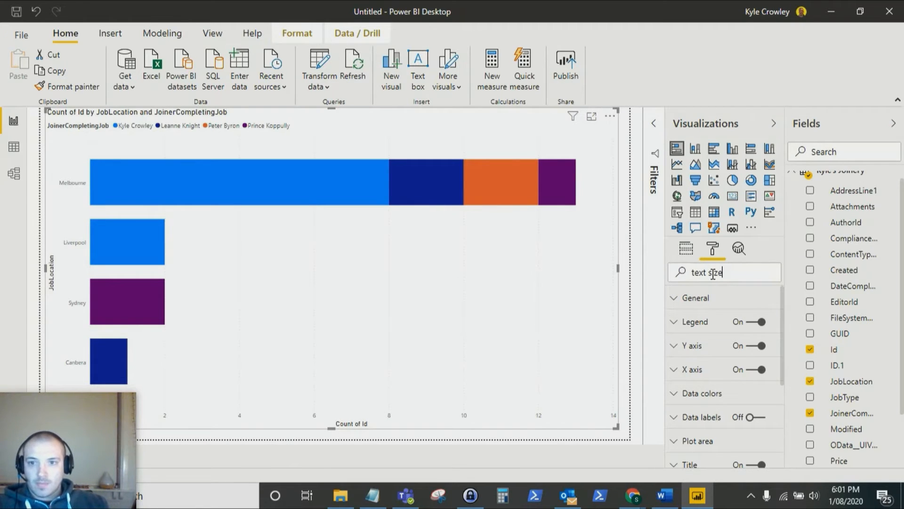
click(700, 337)
text(12)
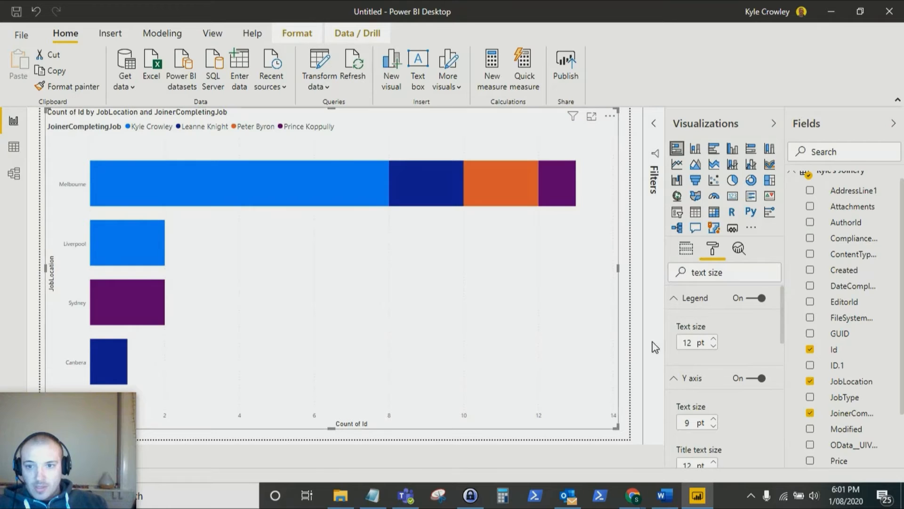
click(714, 339)
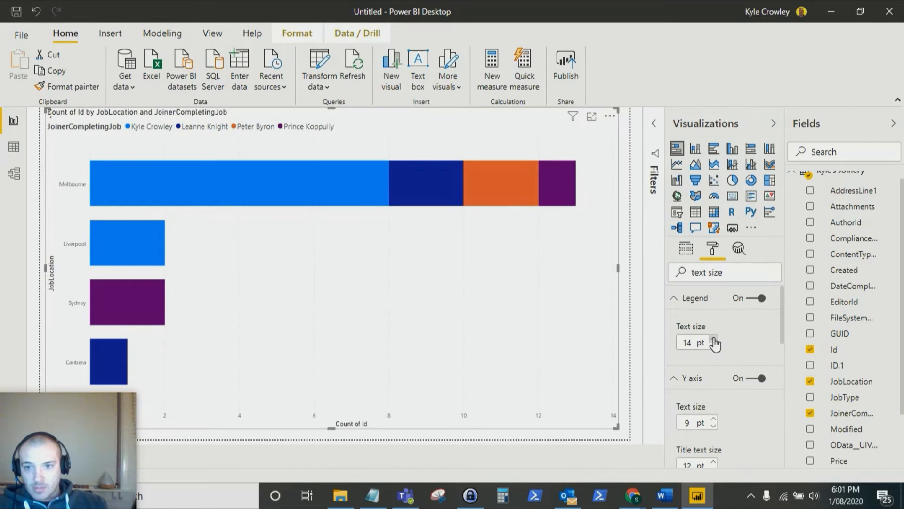
double_click(713, 339)
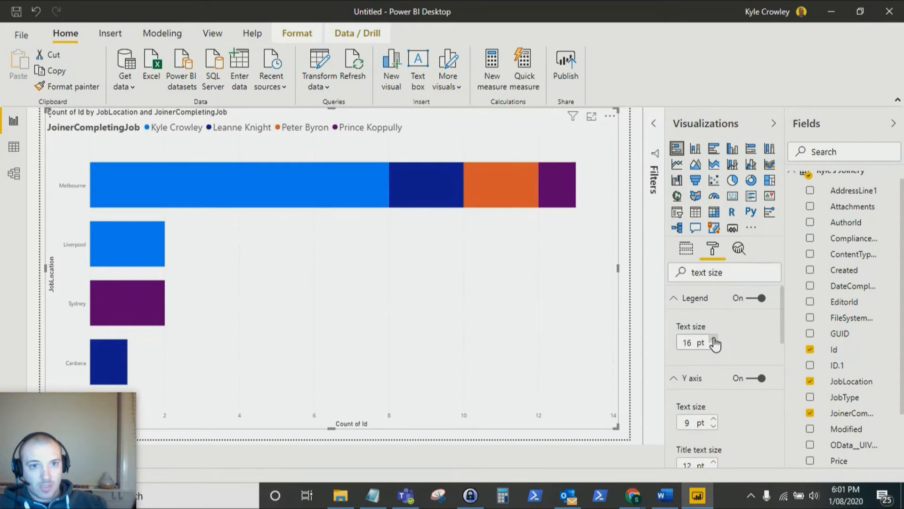
click(714, 340)
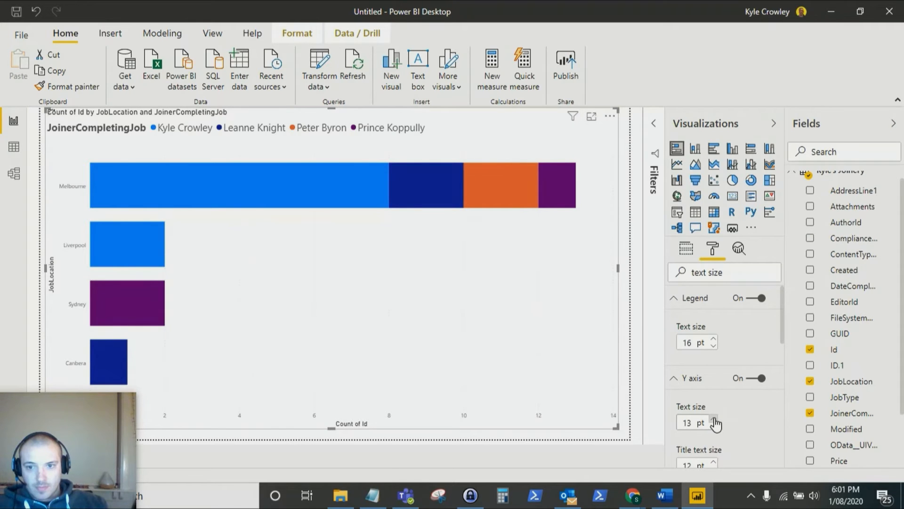
Step: Set the Y axis text size to 17 pt and the Y axis title text size to 15 pt
click(713, 420)
click(713, 419)
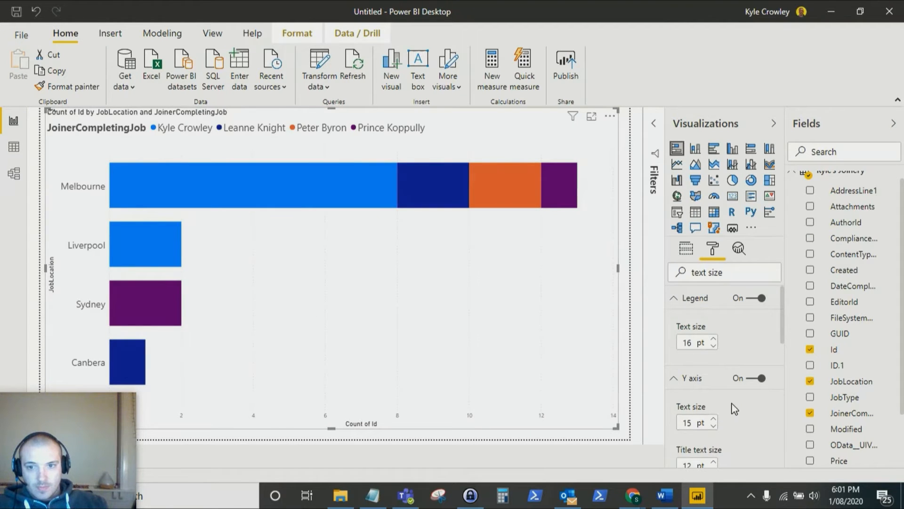
scroll(751, 410, down, 3)
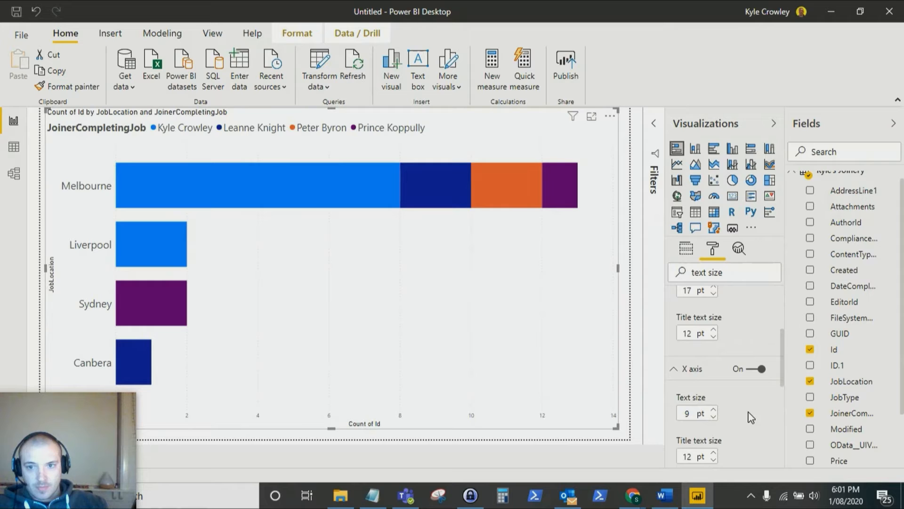
click(714, 330)
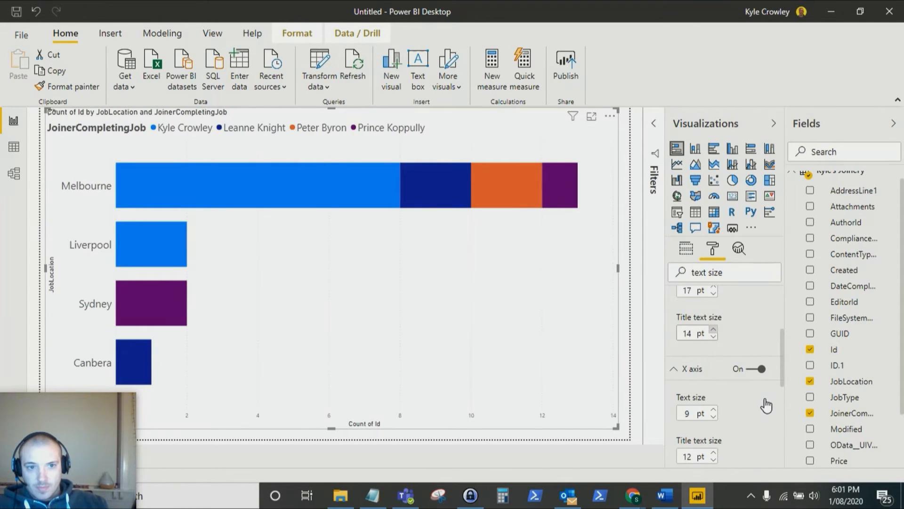
click(714, 330)
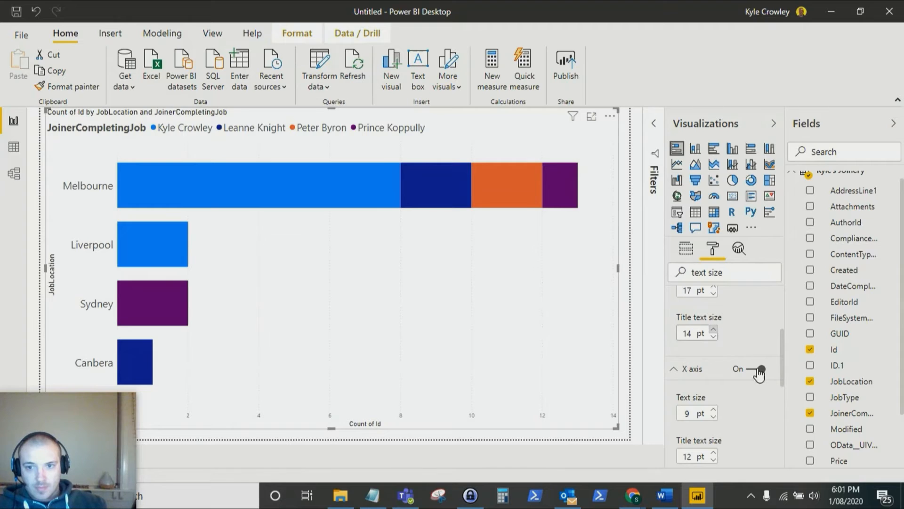
Step: Set the X axis text size to 12 pt and inspect the tooltips of the Melbourne bar segments
click(714, 410)
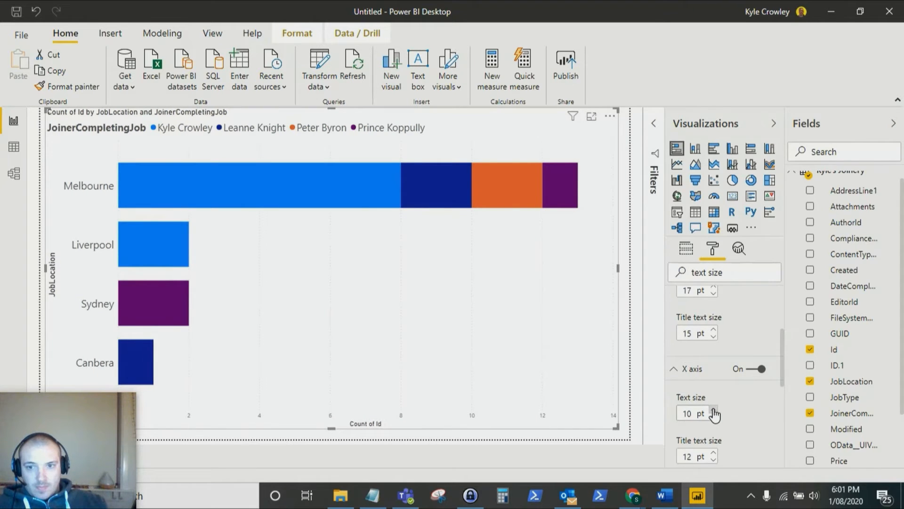
click(714, 410)
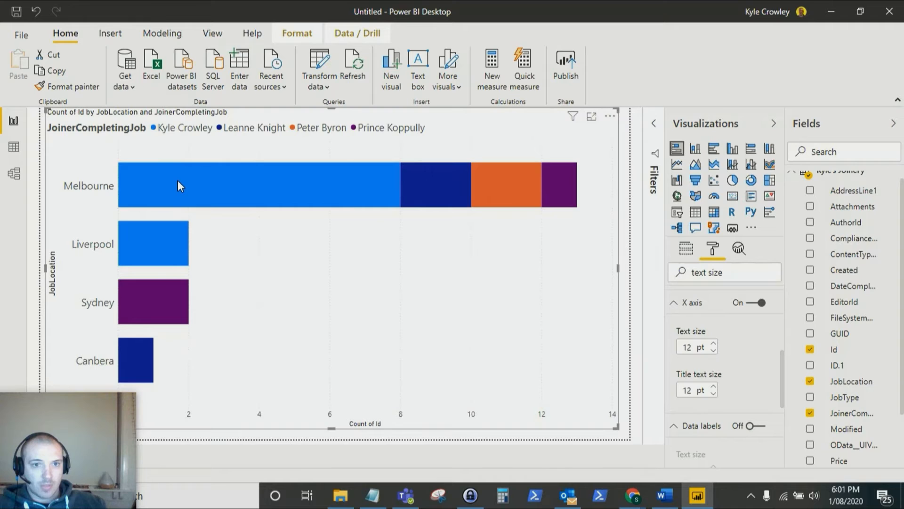
mouse_move(177, 182)
mouse_move(447, 181)
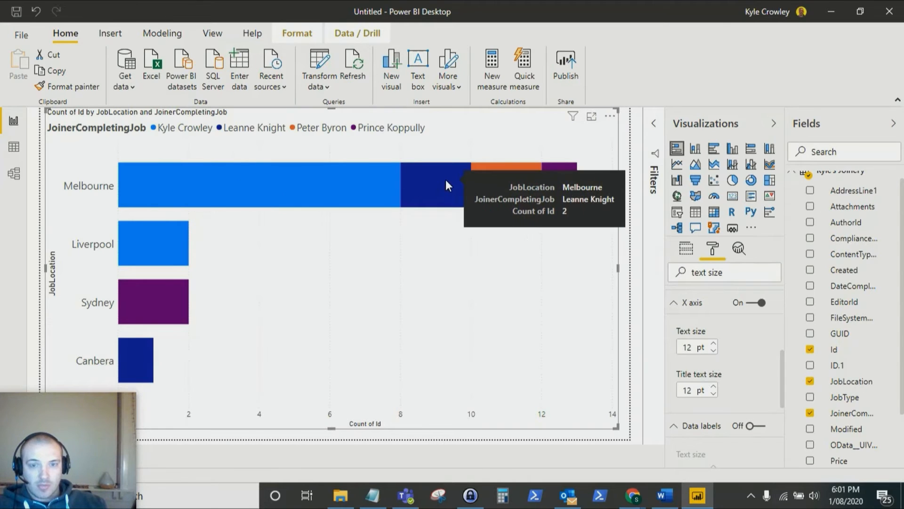
mouse_move(519, 172)
mouse_move(160, 249)
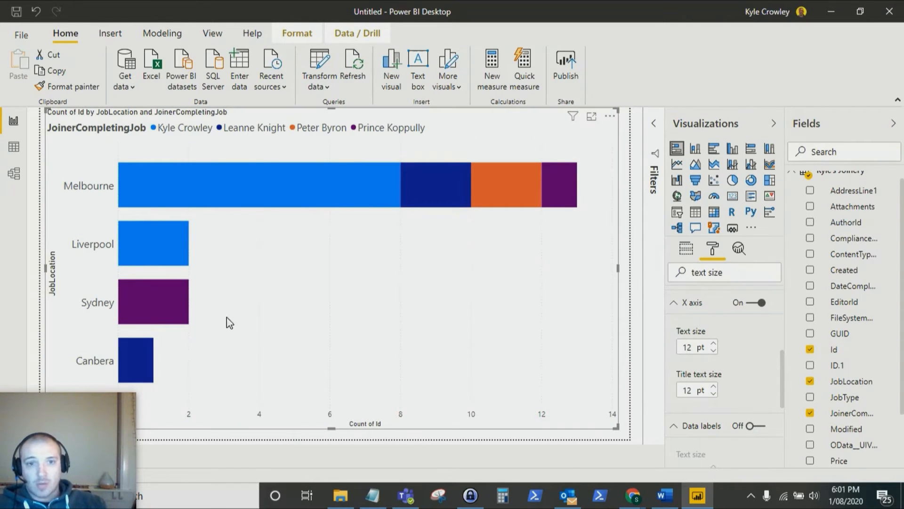
Step: Start publishing the report to Power BI
click(22, 38)
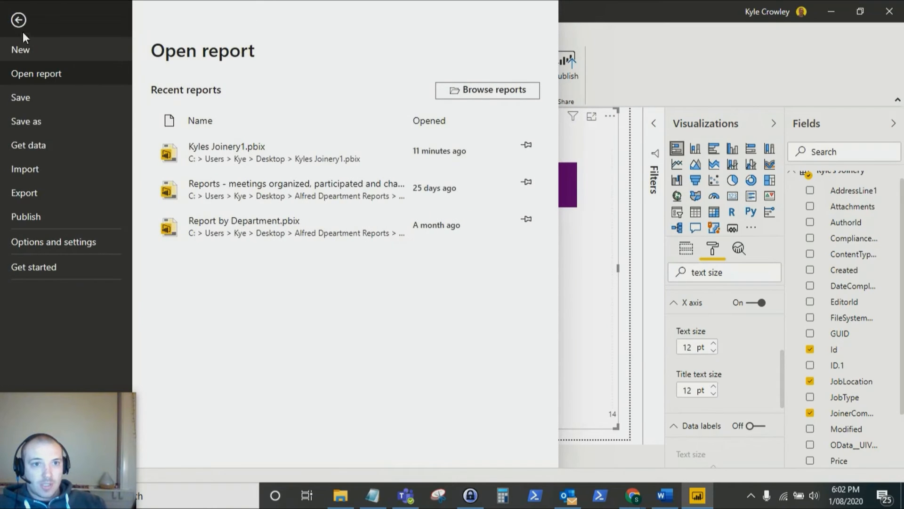
key(Escape)
click(22, 32)
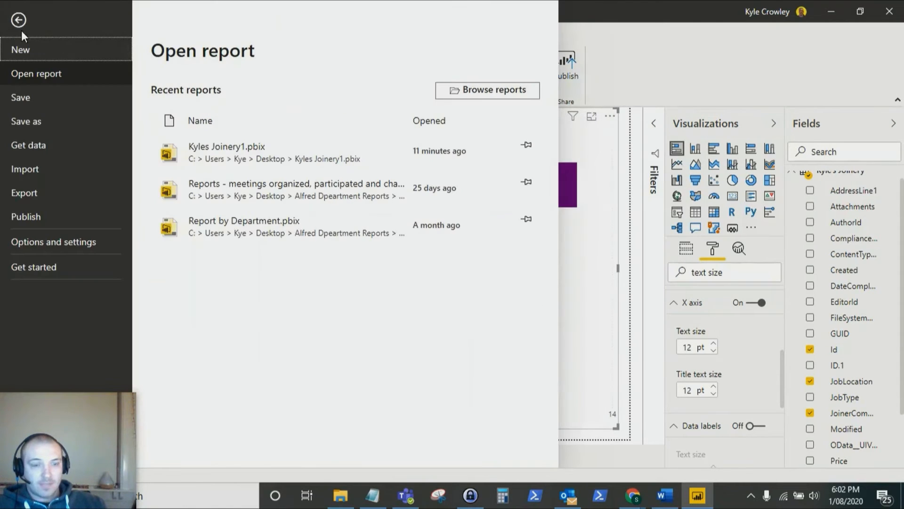
click(30, 218)
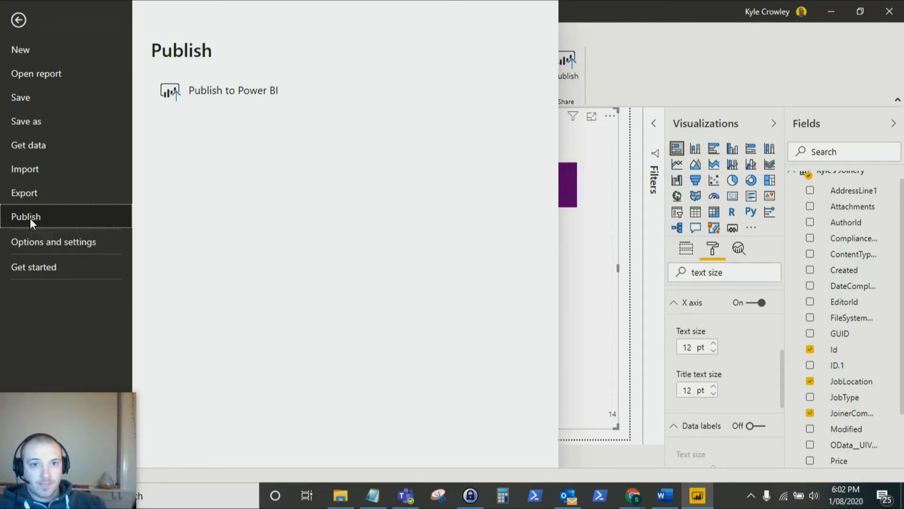
click(236, 83)
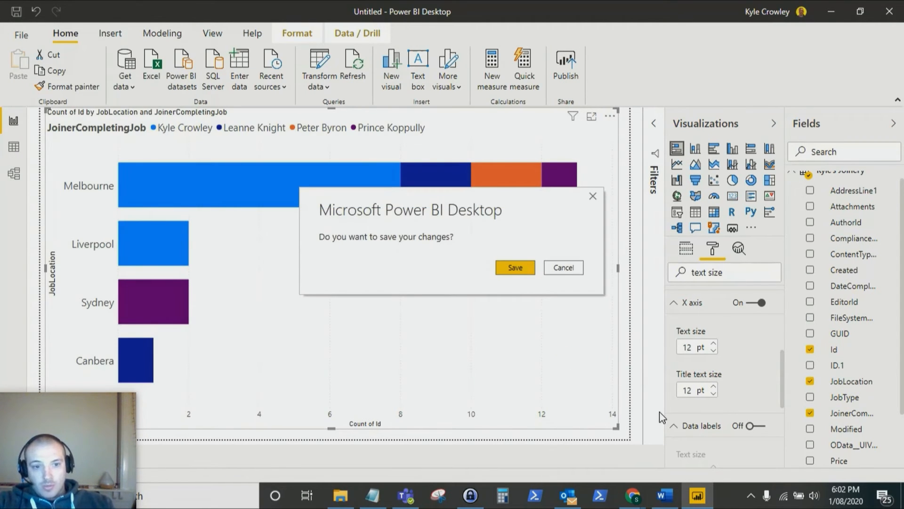
Step: Save the changes to the Desktop as a Power BI file named Kyles Joinery Operations Report
click(515, 267)
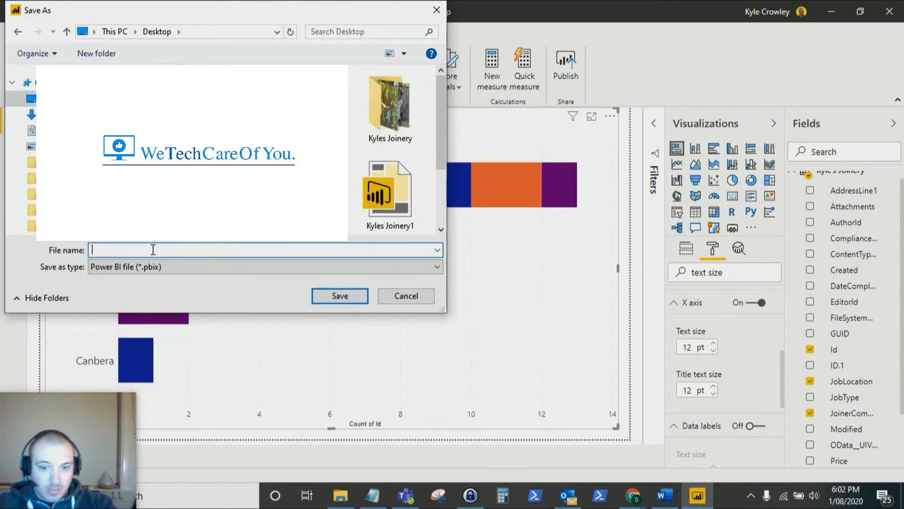
text(Kyles Join)
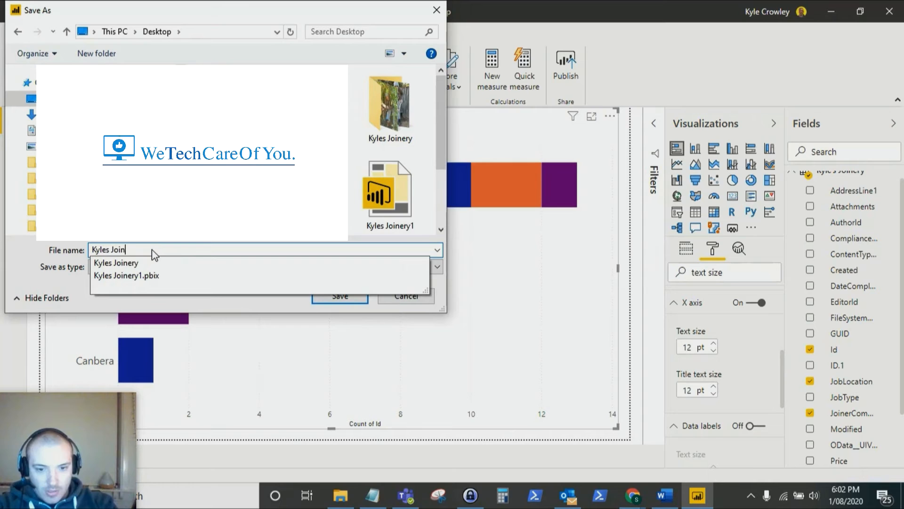
text(ery Operations Report)
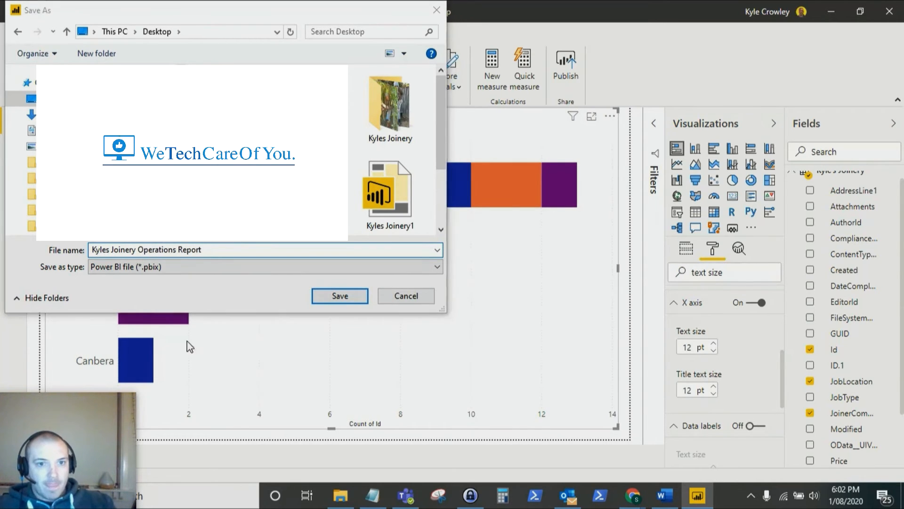
key(Return)
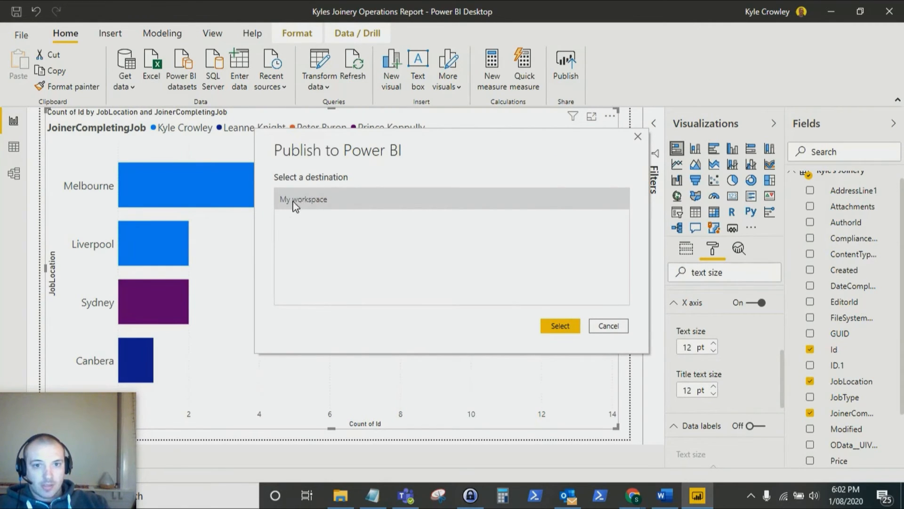
Step: Publish the report to My workspace and open it in the browser, closing the spare Power BI page and reloading the report
click(563, 328)
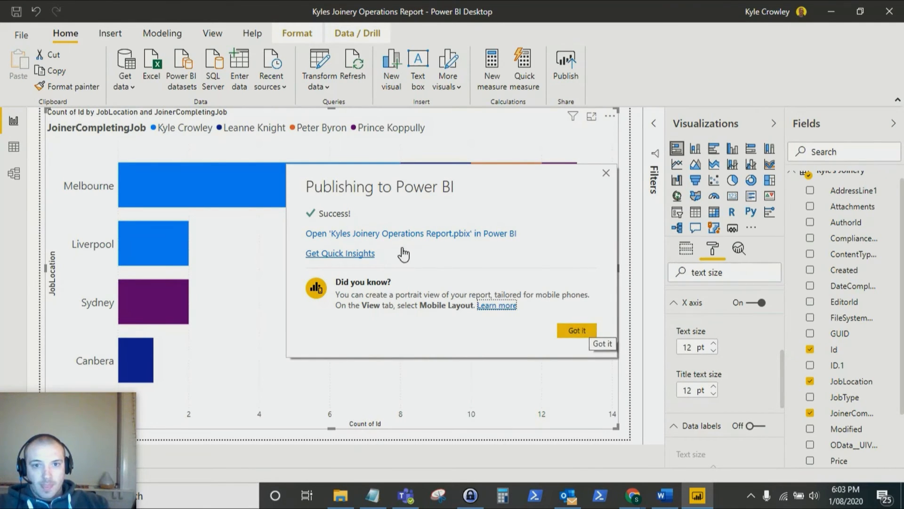
click(392, 235)
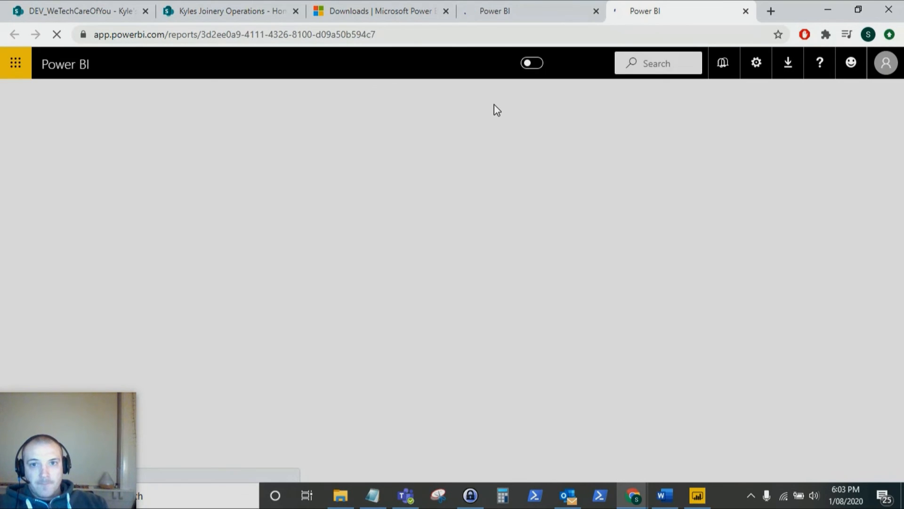
click(596, 11)
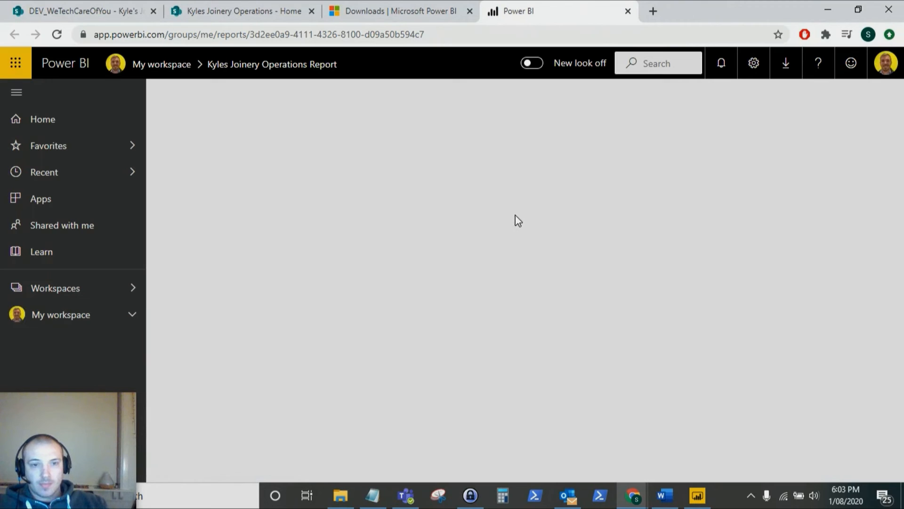
click(56, 34)
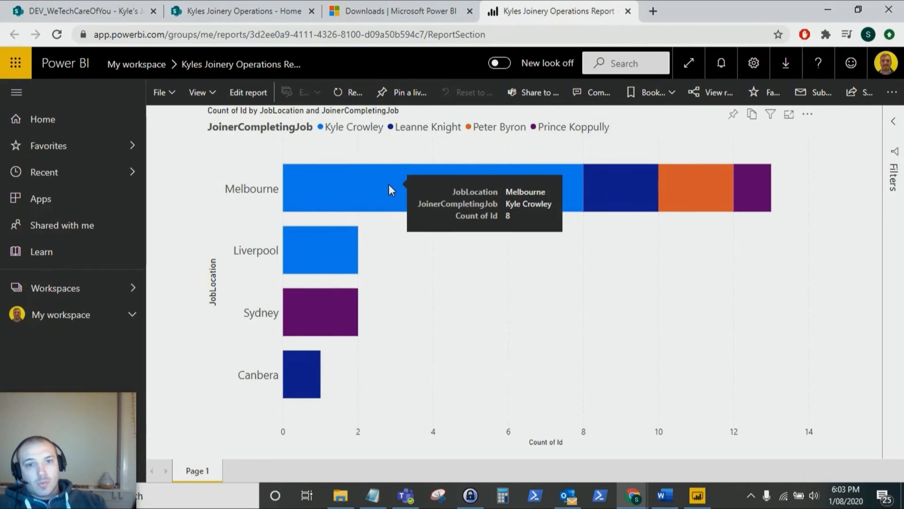
Step: Copy the published report's web address and put the Kyles Joinery Operations SharePoint home page into edit mode
click(501, 38)
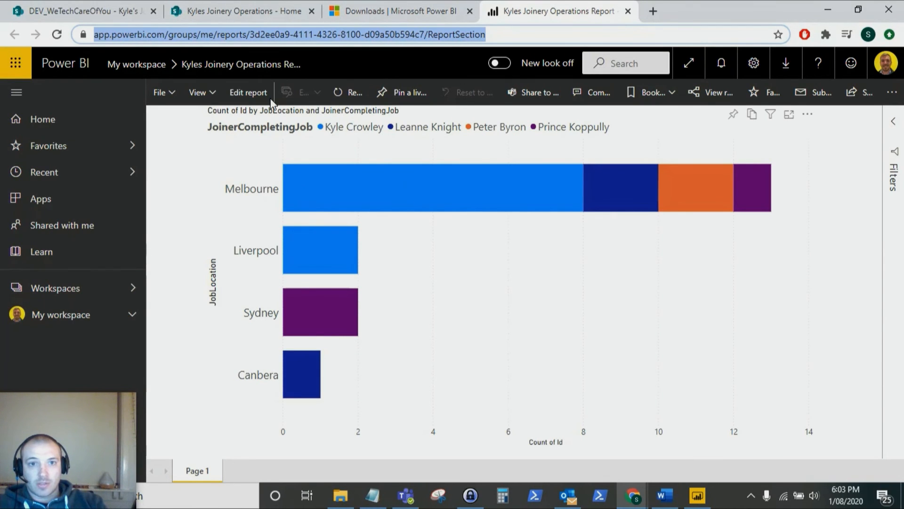
click(242, 11)
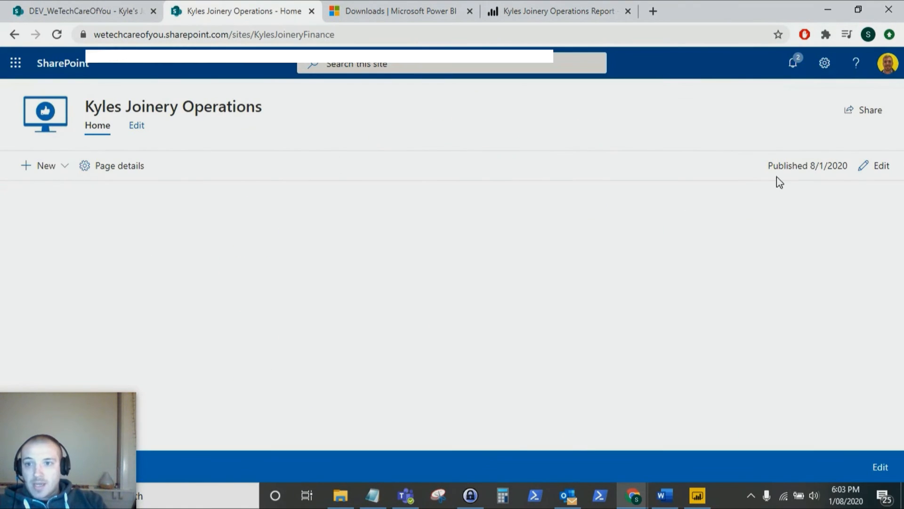
click(873, 166)
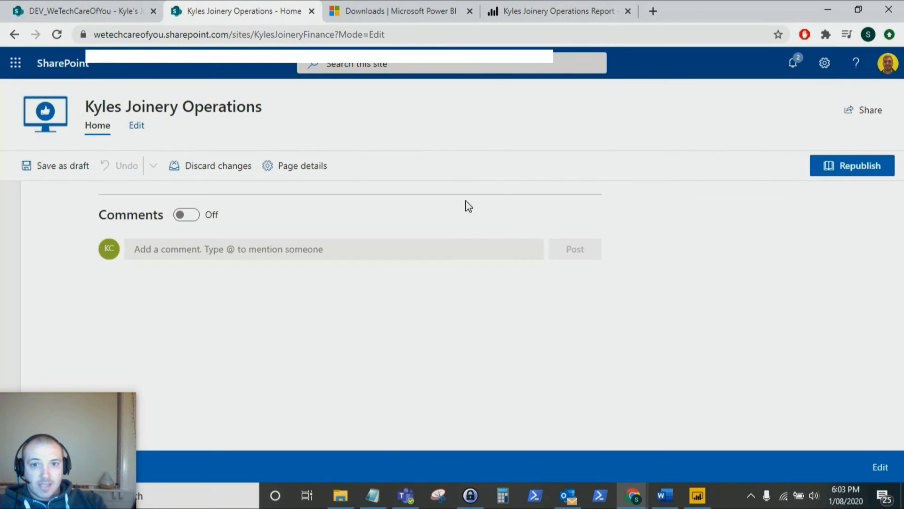
Step: Find the Power BI web part and add it to the SharePoint page's empty section
click(466, 200)
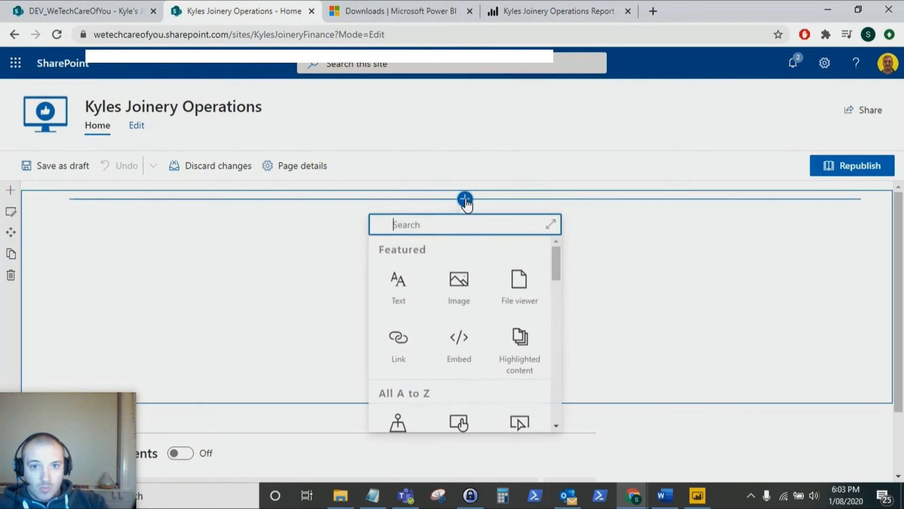
text(power bi)
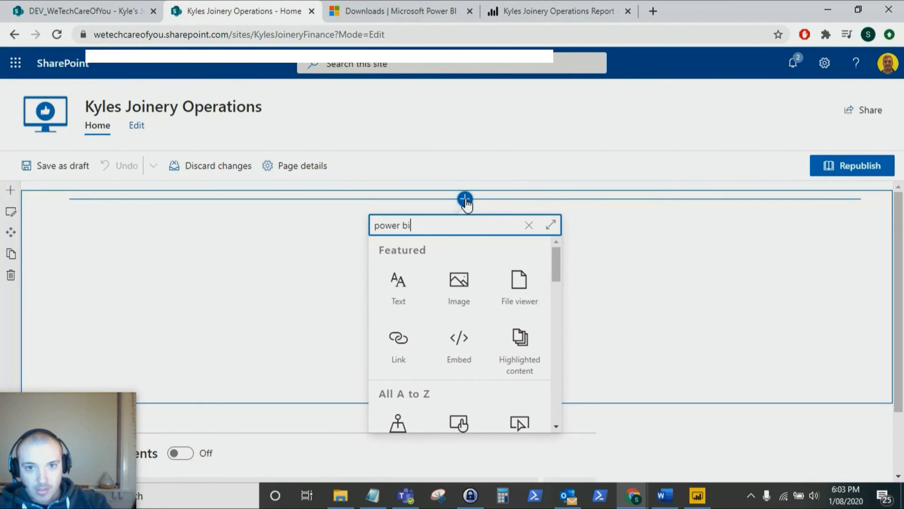
click(398, 285)
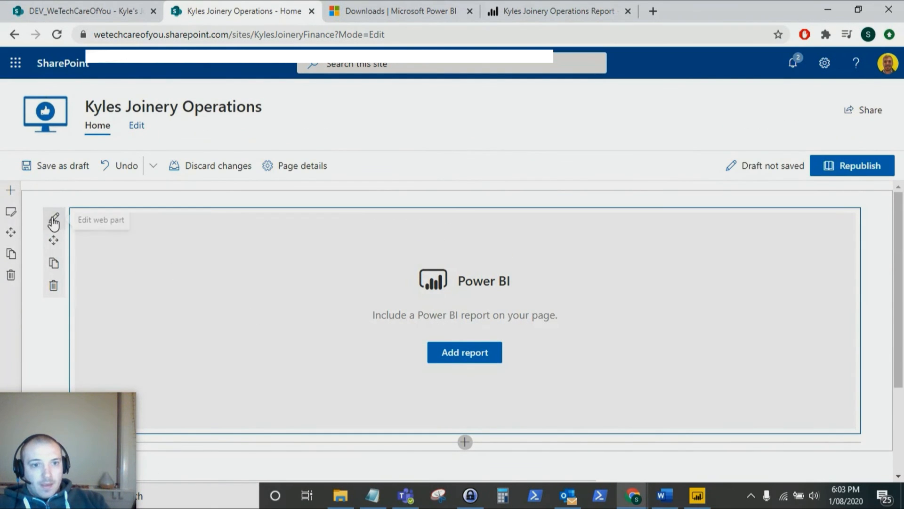
Step: Add the report to the web part using the copied report link, and republish the page to view the embedded chart
click(456, 359)
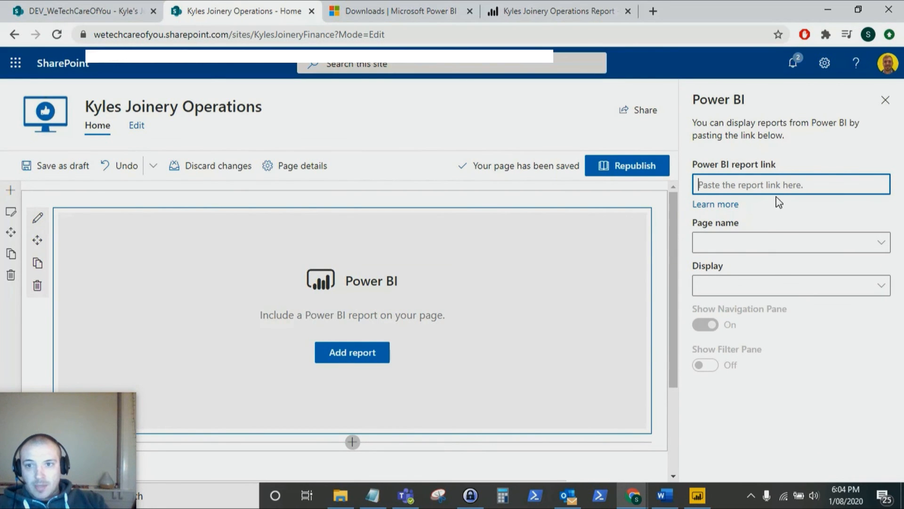
click(723, 180)
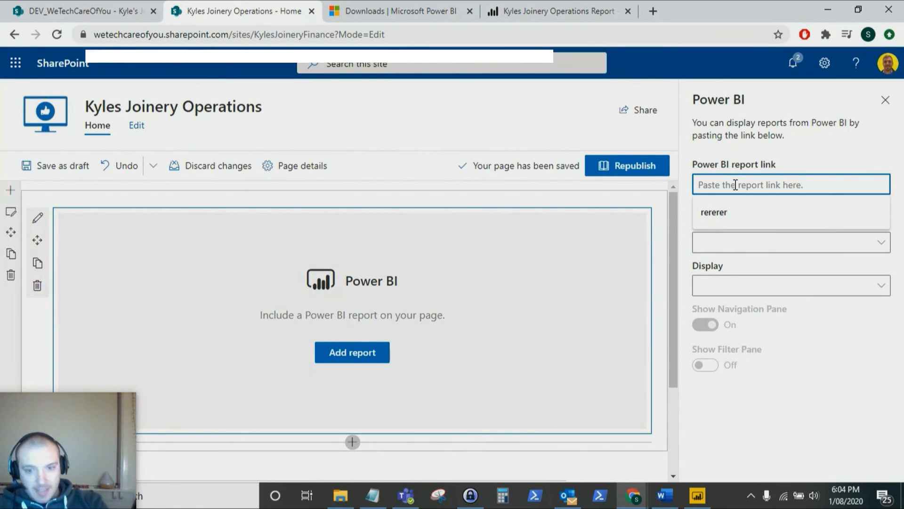
key(ctrl+v)
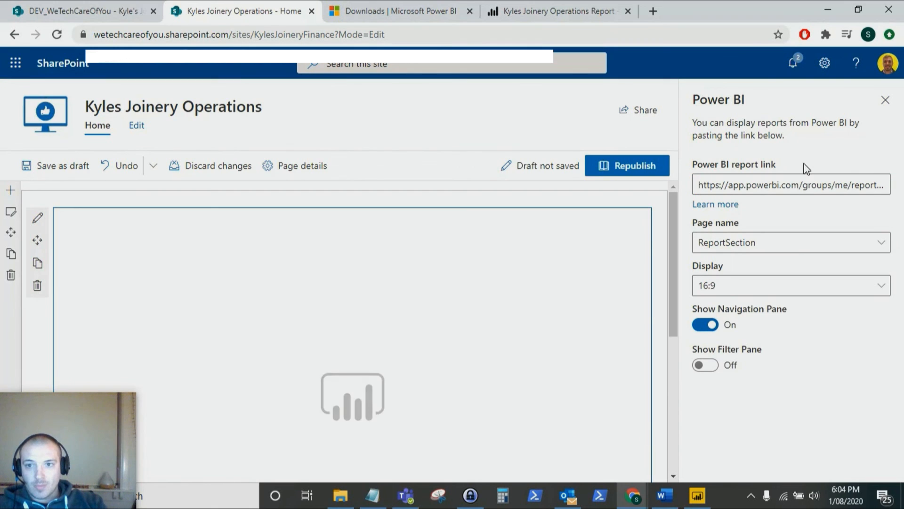
click(890, 102)
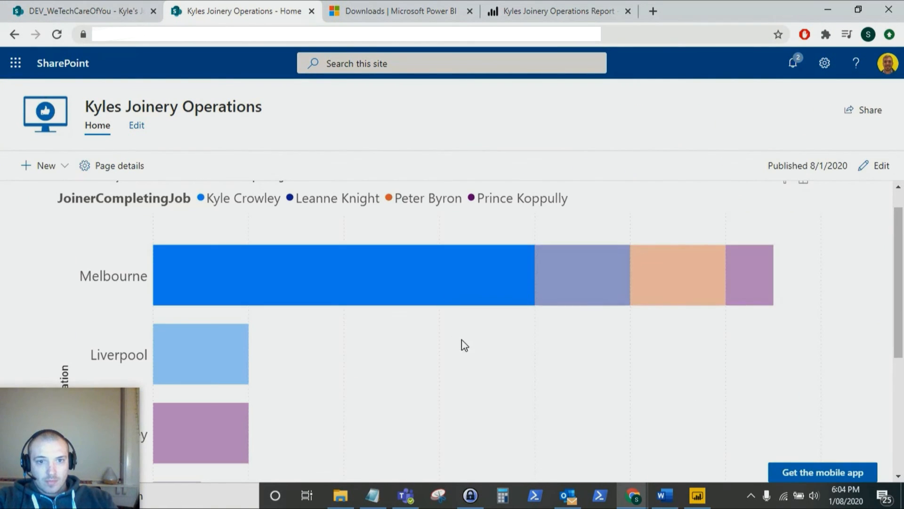
click(467, 347)
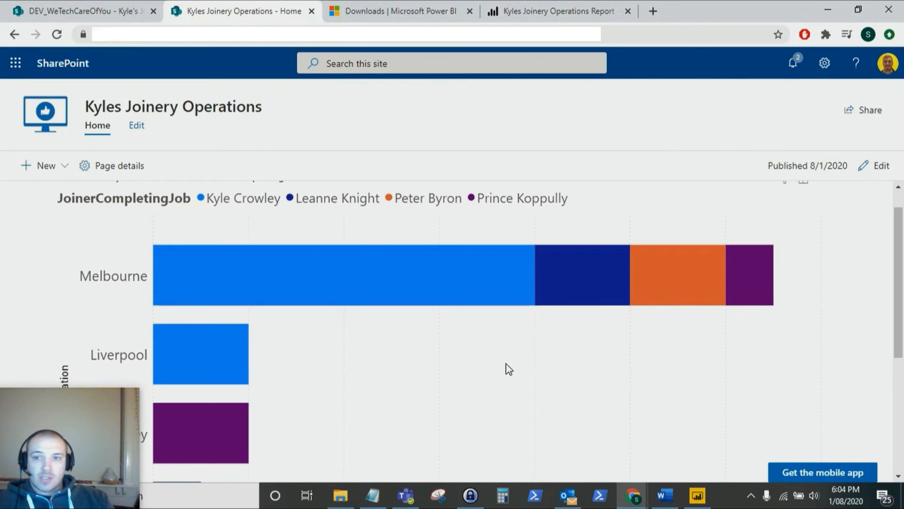